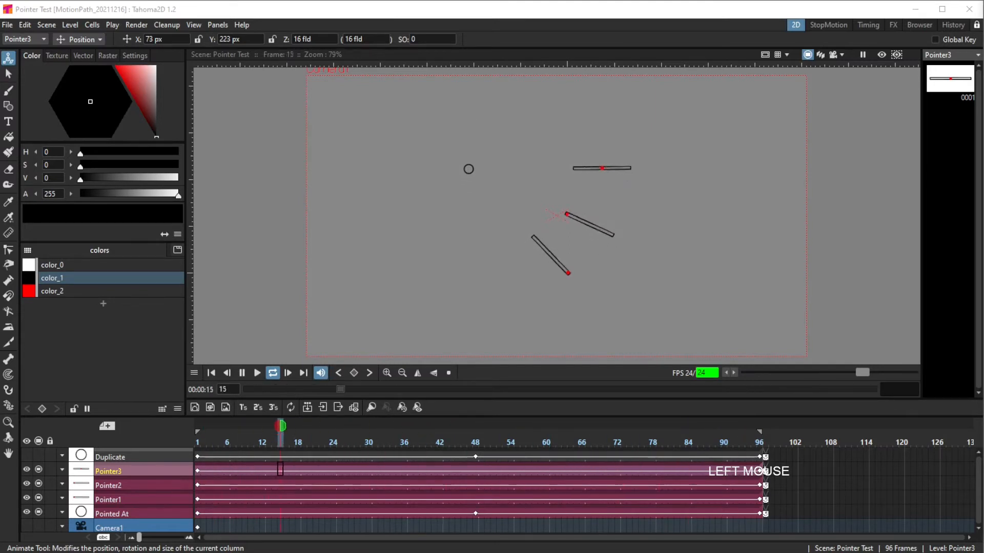
- Switch to the web browser and view the Wikipedia article on atan2
key("alt+Tab")
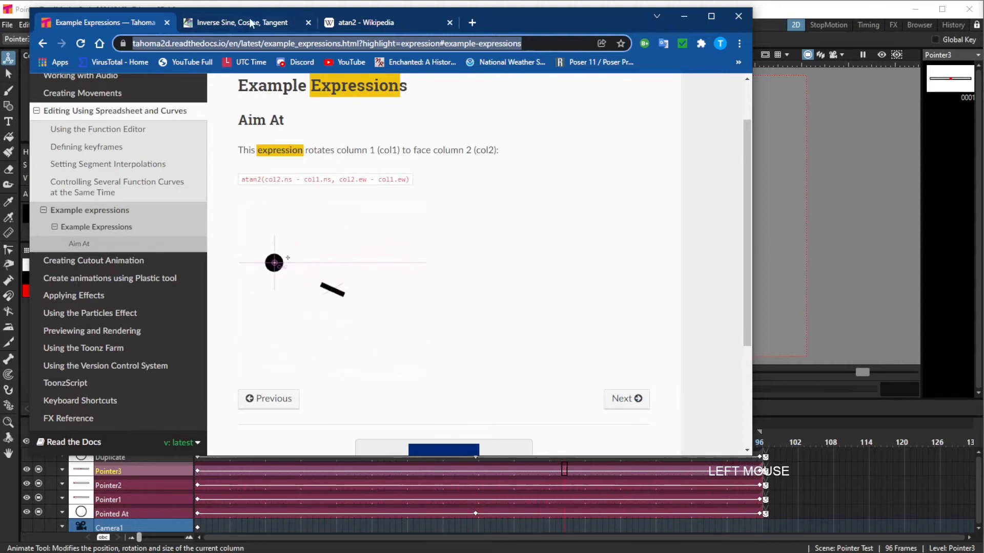
left_click(343, 25)
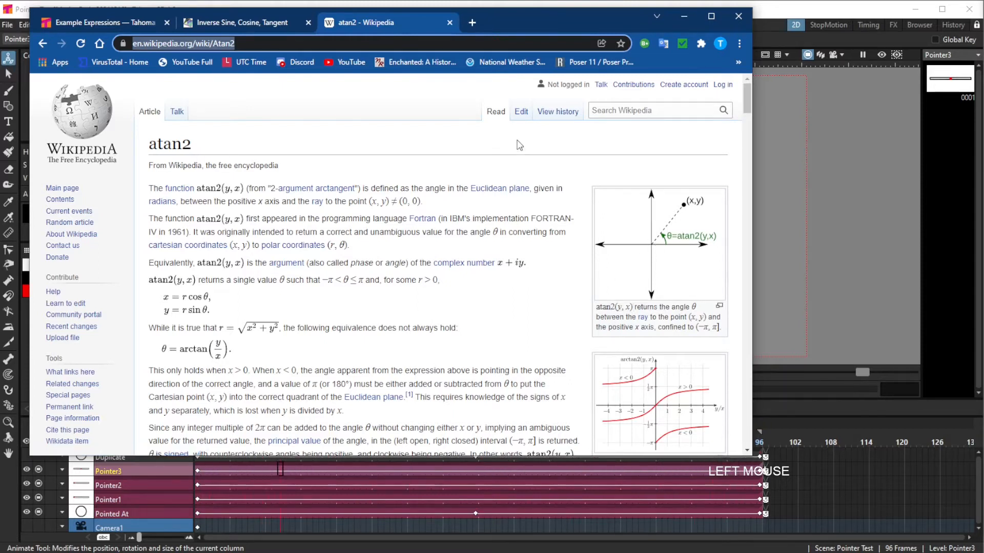
- Switch back to Tahoma2D and delete the Duplicate column from the timeline
left_click(594, 460)
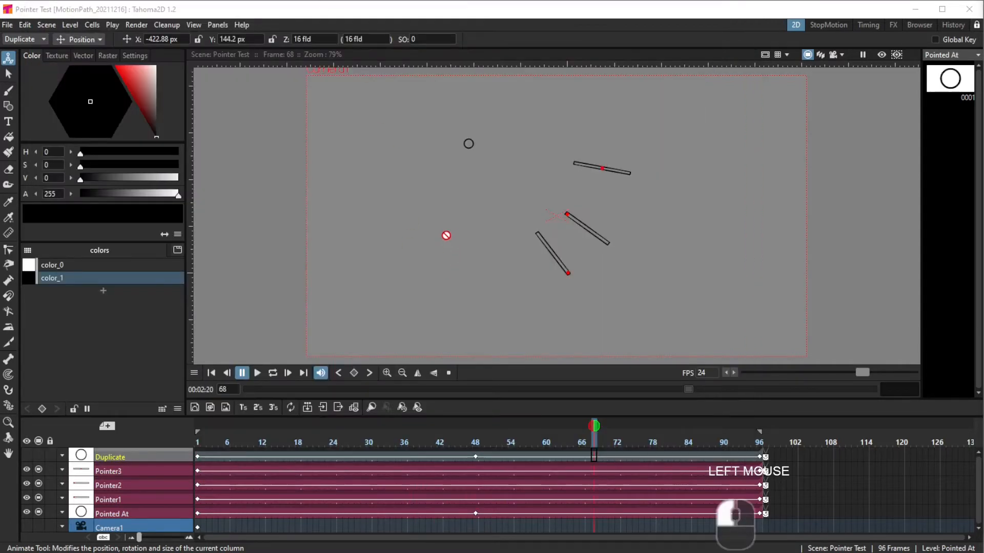
left_click(164, 514)
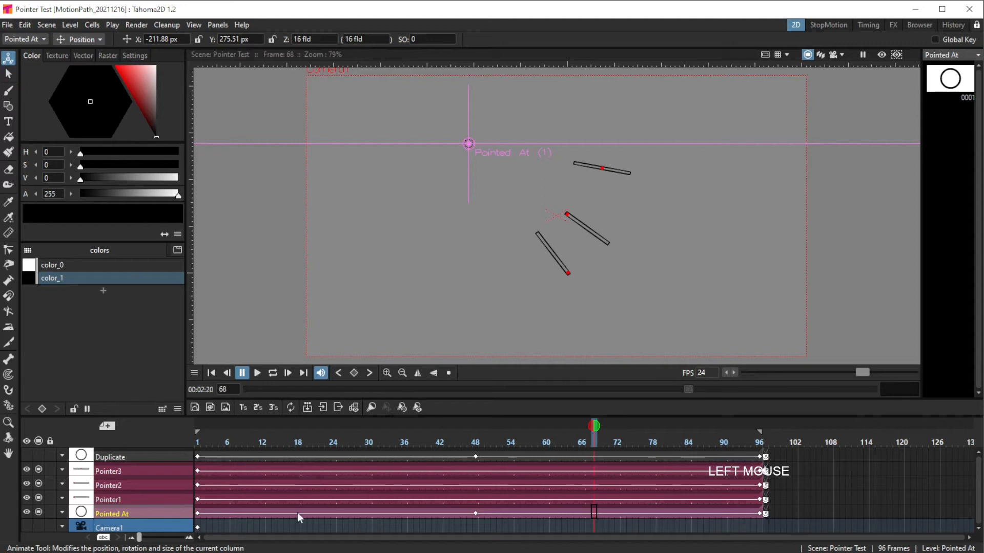
left_click(161, 500)
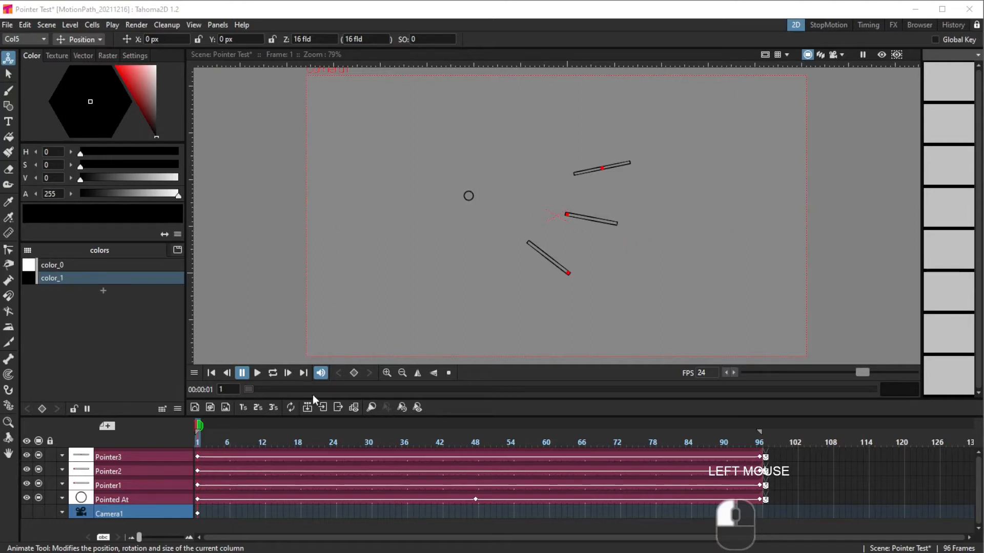
- Play the pointer animation in a loop, stop it, and check the Pointed At keyframes at frames 1 and 96
left_click(275, 373)
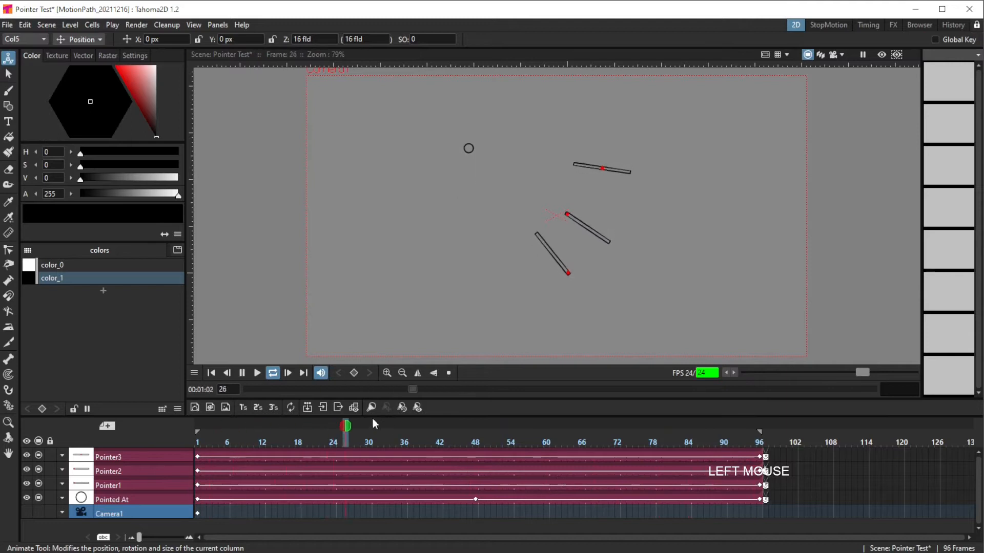
left_click(273, 373)
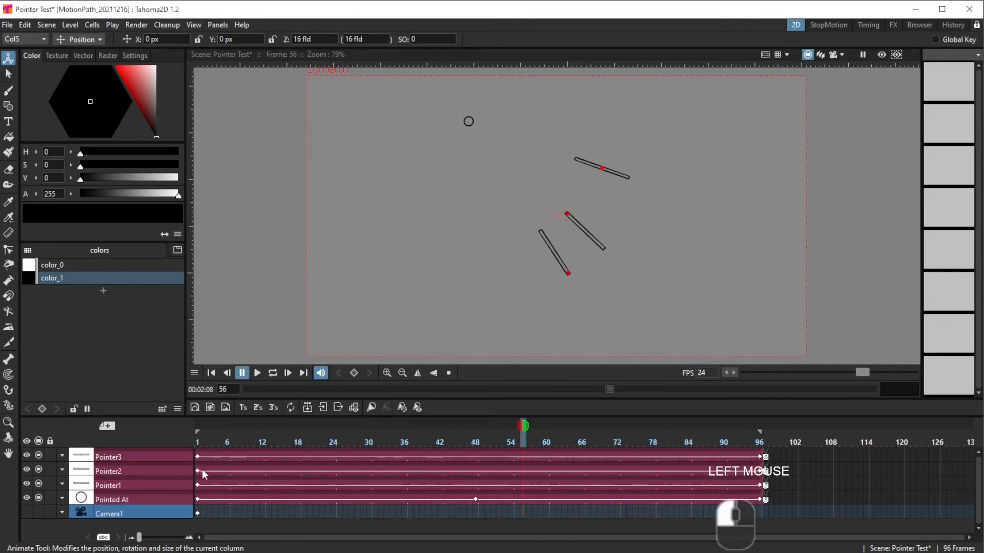
left_click(197, 501)
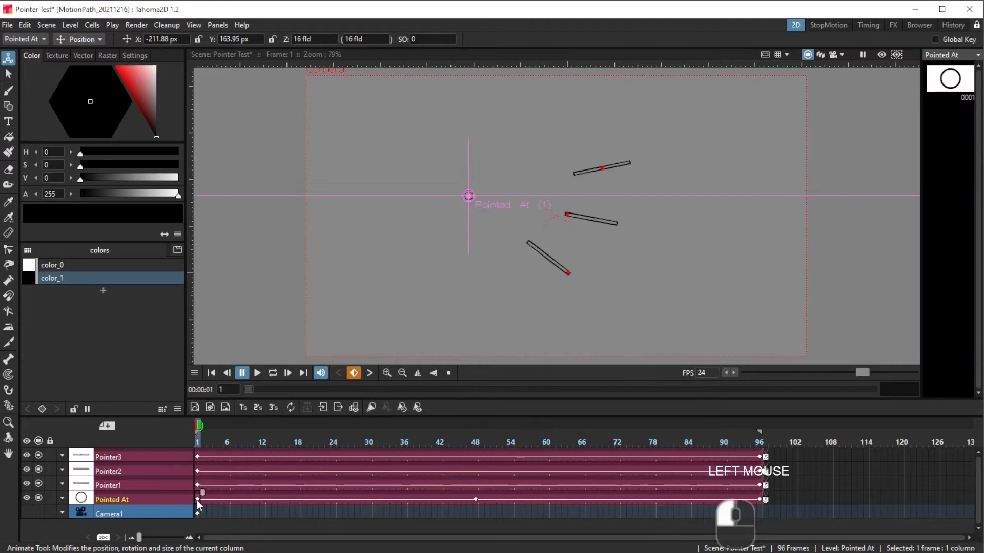
left_click(760, 502)
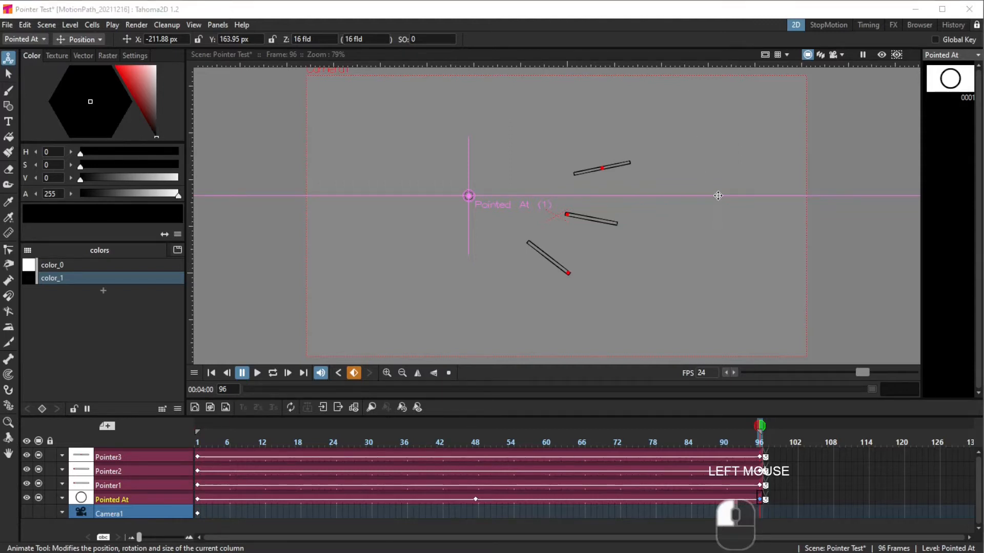
- In the Timing room, examine the interpolation type and expression driving Pointer1's rotation
left_click(866, 24)
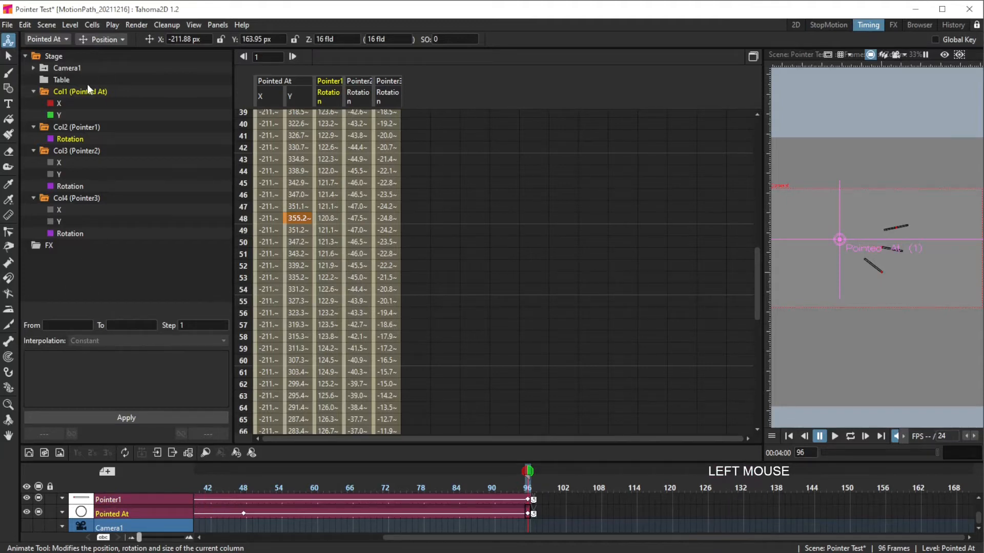
left_click(66, 143)
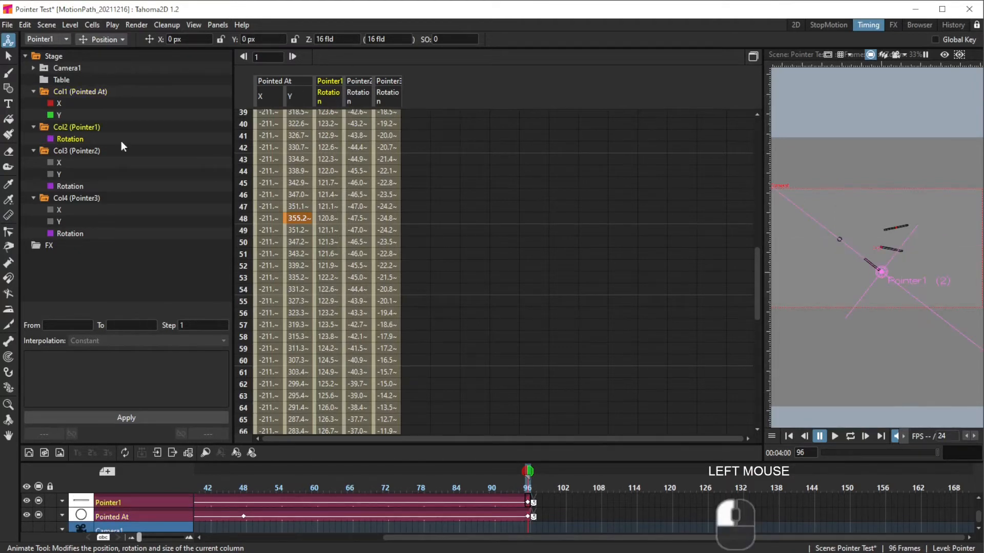
left_click(323, 97)
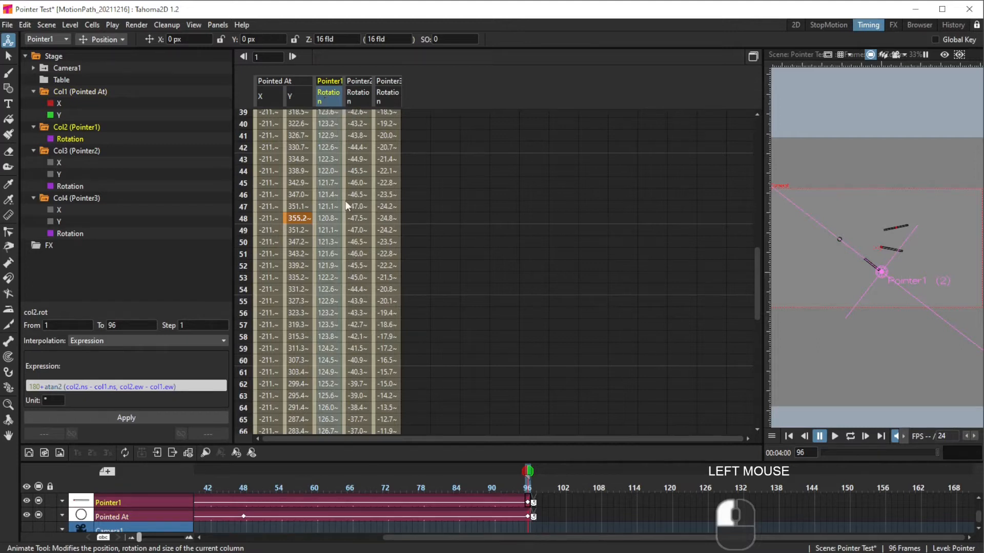
scroll(336, 164, "up", 6)
scroll(336, 164, "up", 1)
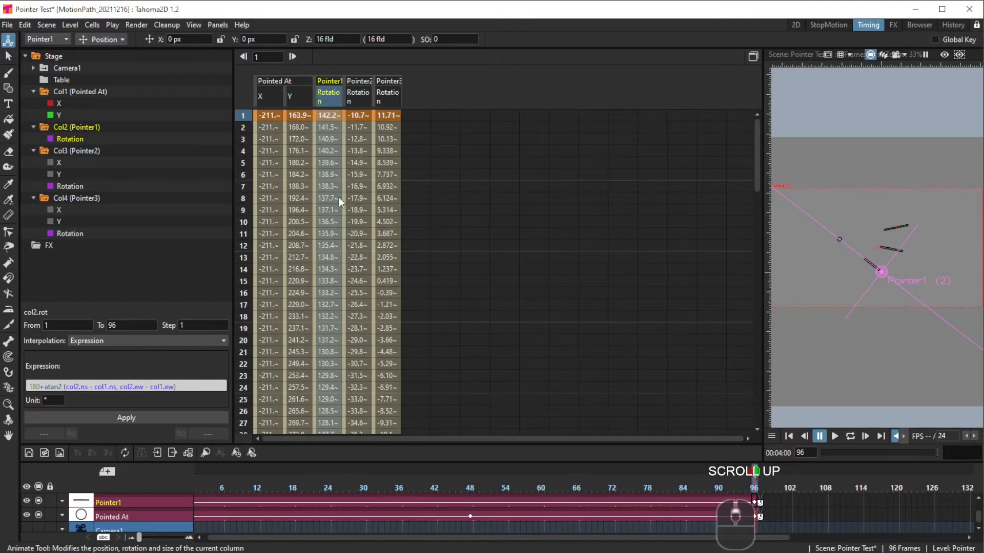
left_click(324, 96)
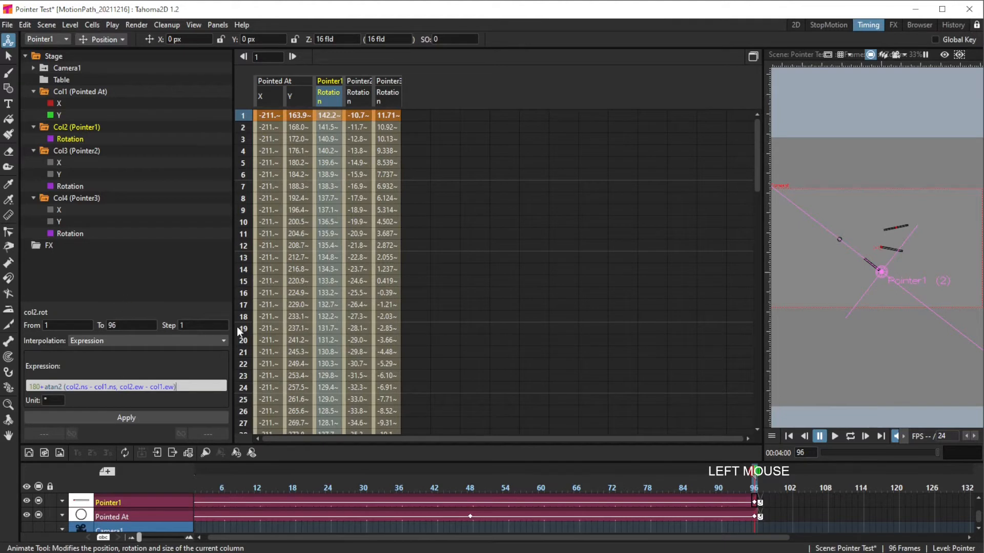
left_click(223, 340)
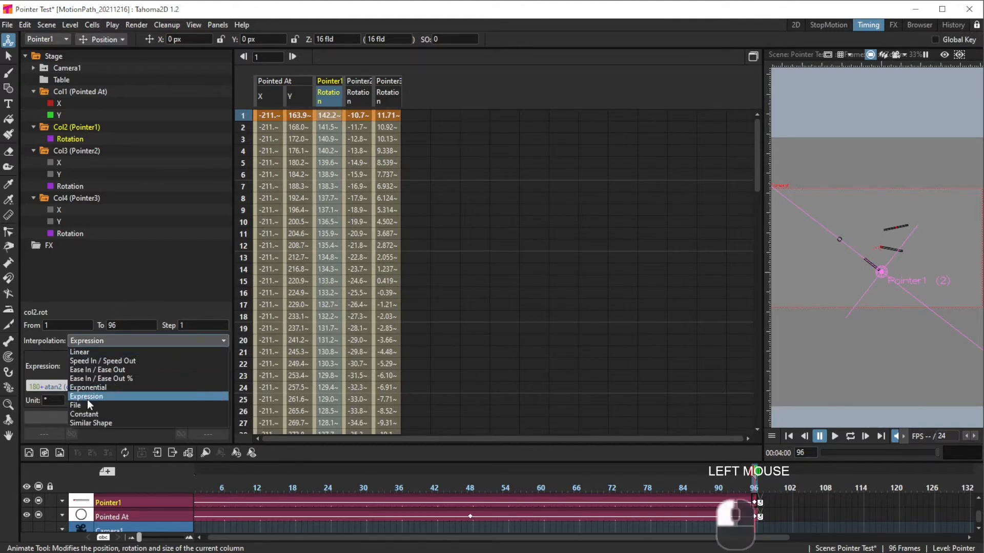
left_click(44, 386)
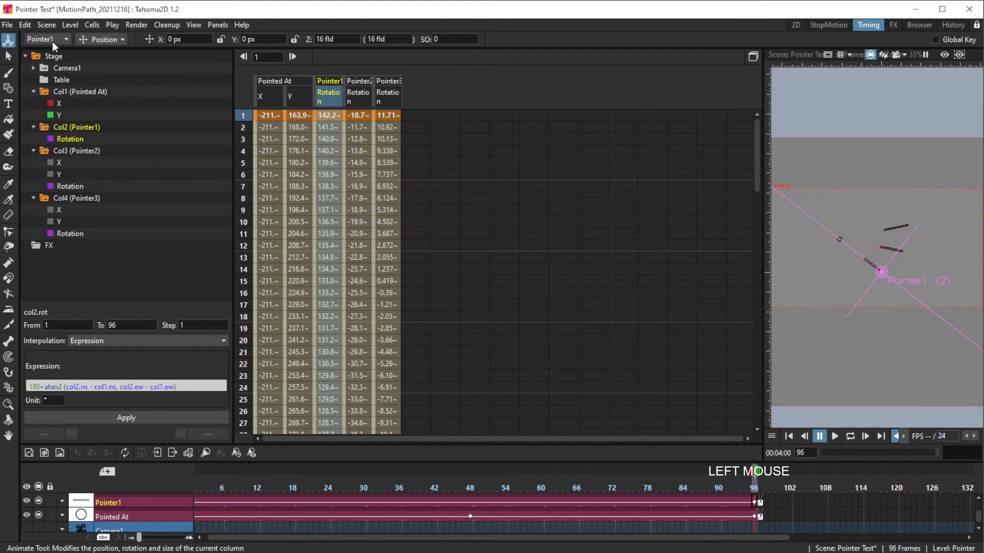
- Enable the experimental Animation preference "Automatically Modify Expression On Moving Referenced Objects" and close the preferences
left_click(8, 25)
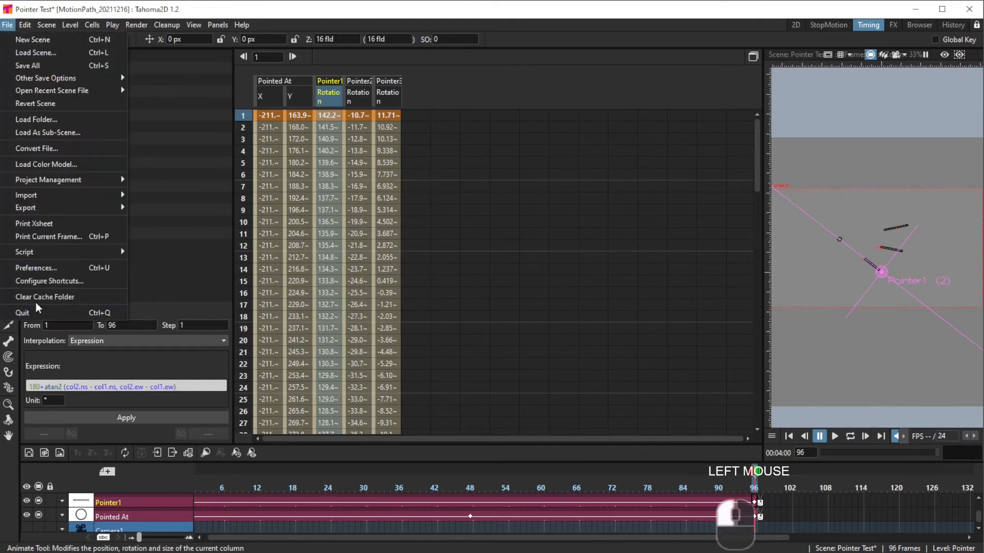
left_click(37, 269)
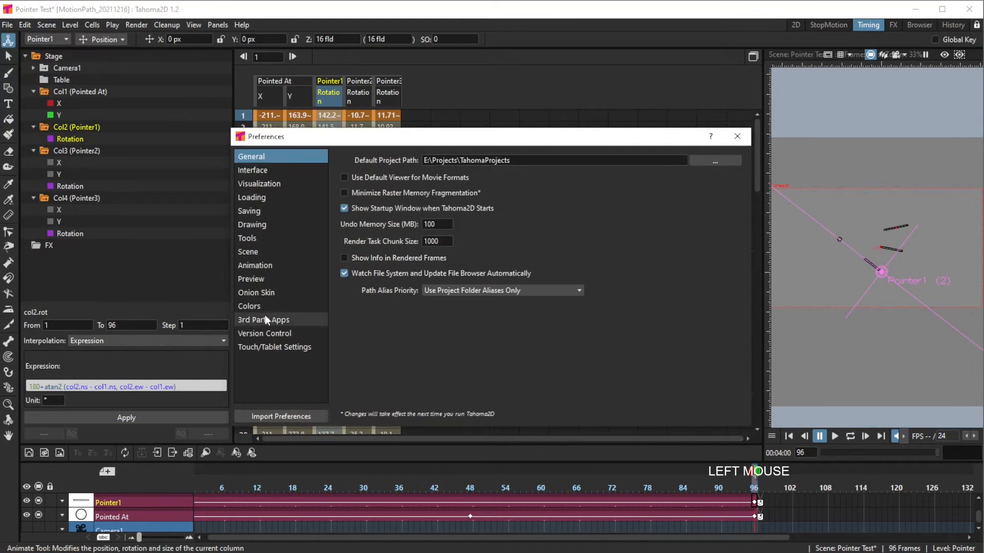
left_click(252, 263)
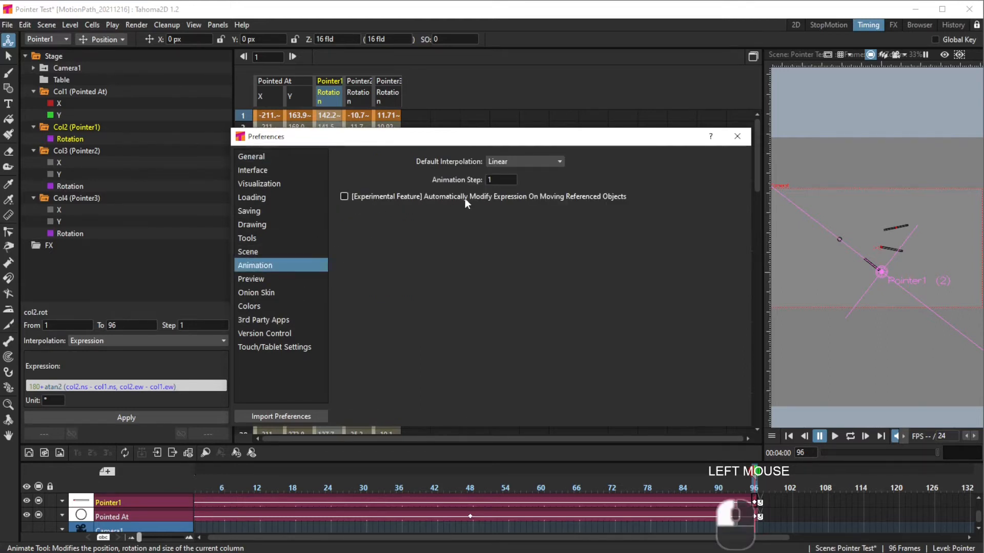
left_click(505, 198)
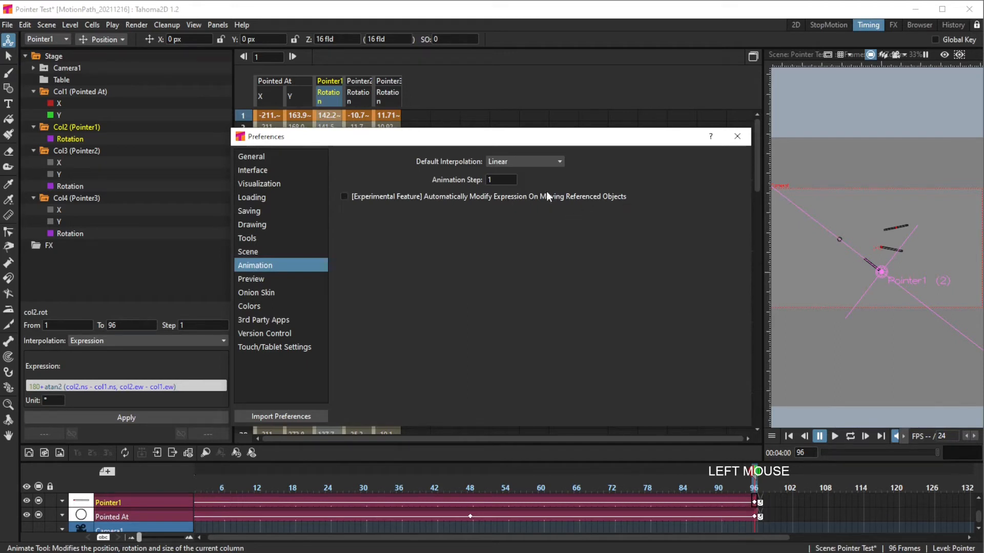
left_click(345, 199)
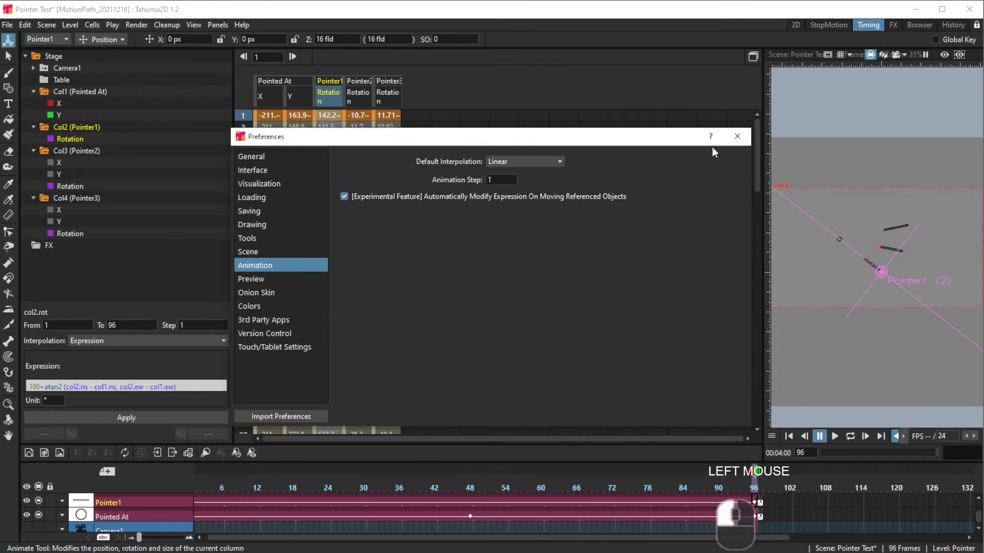
left_click(738, 137)
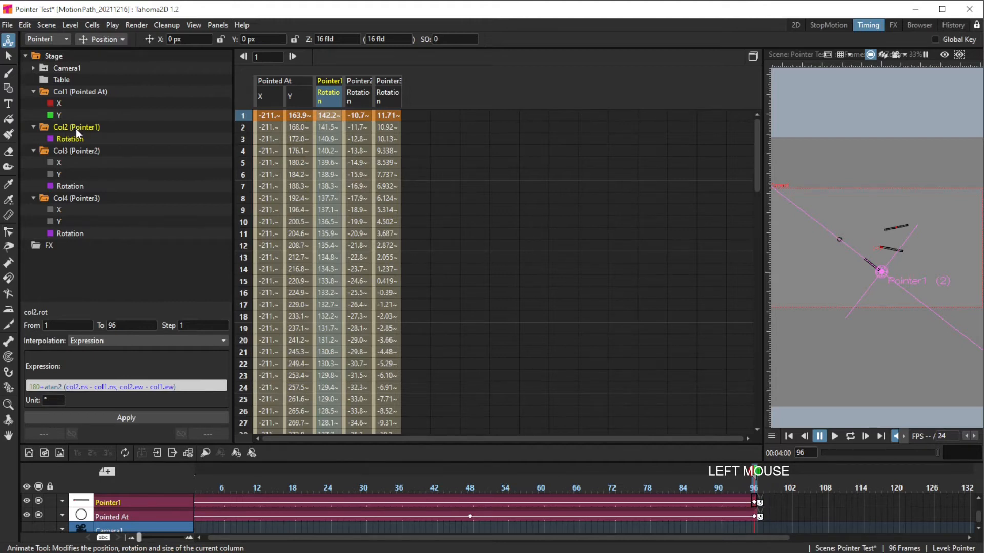
- Compare the timeline's column order with the column numbers, and examine the terms and the 180 offset in Pointer1's rotation expression
left_click(795, 24)
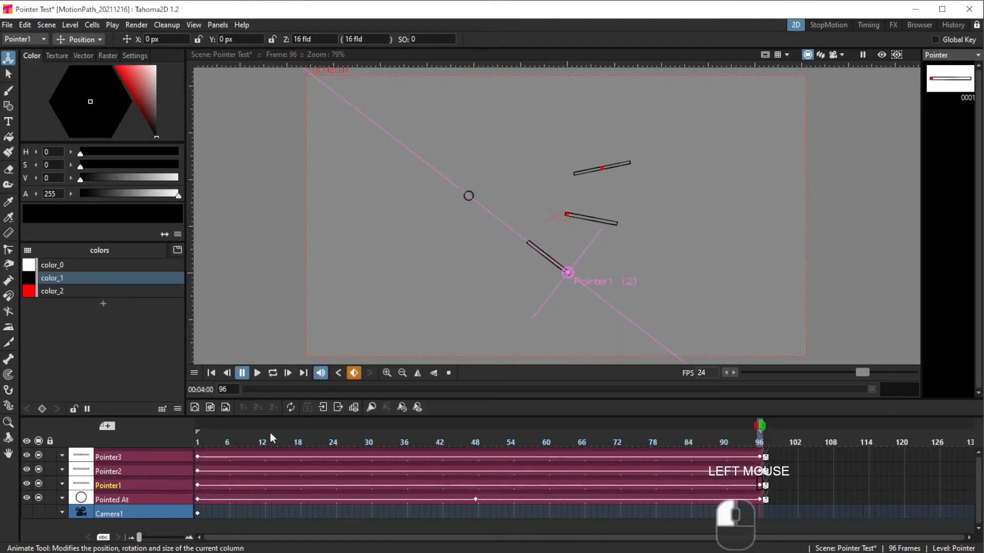
left_click(868, 24)
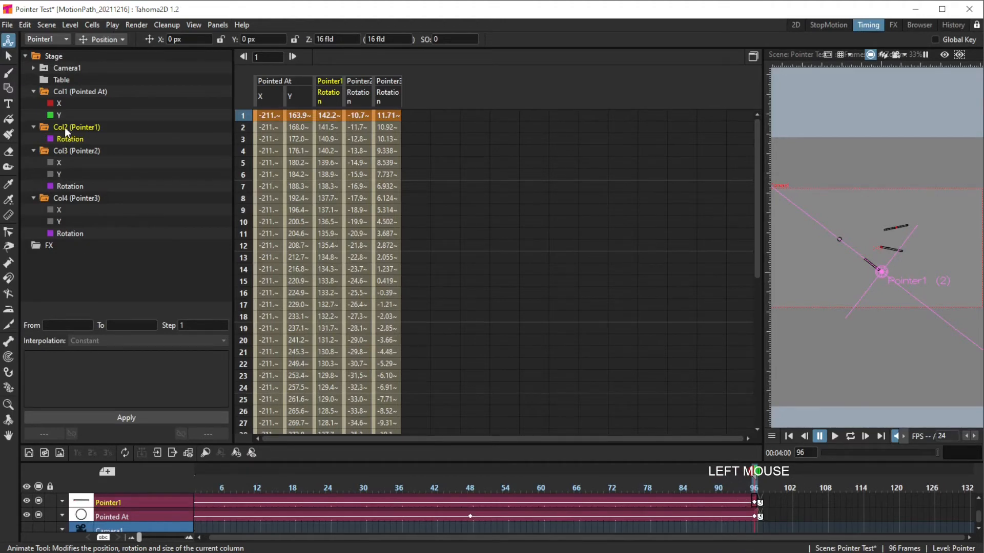
left_click(330, 92)
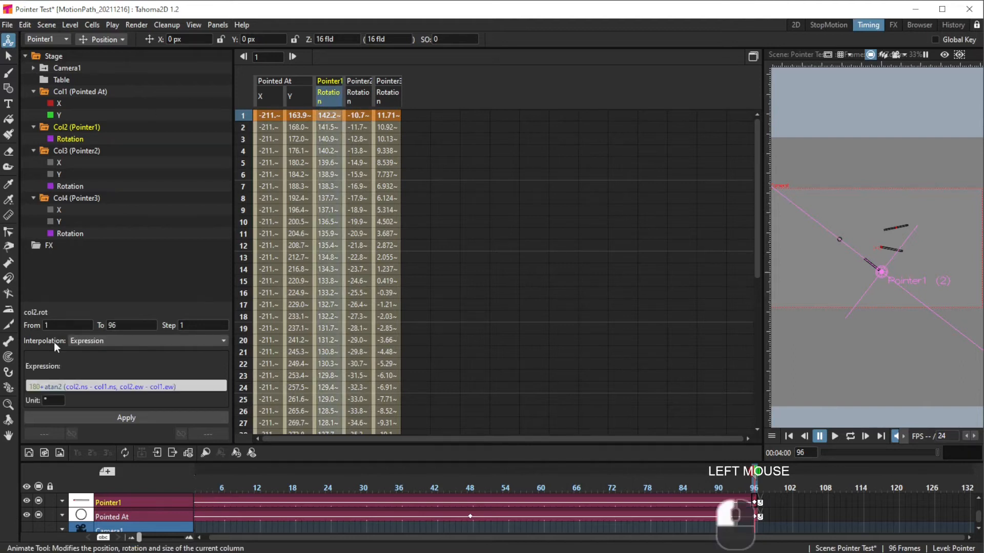
left_click(61, 386)
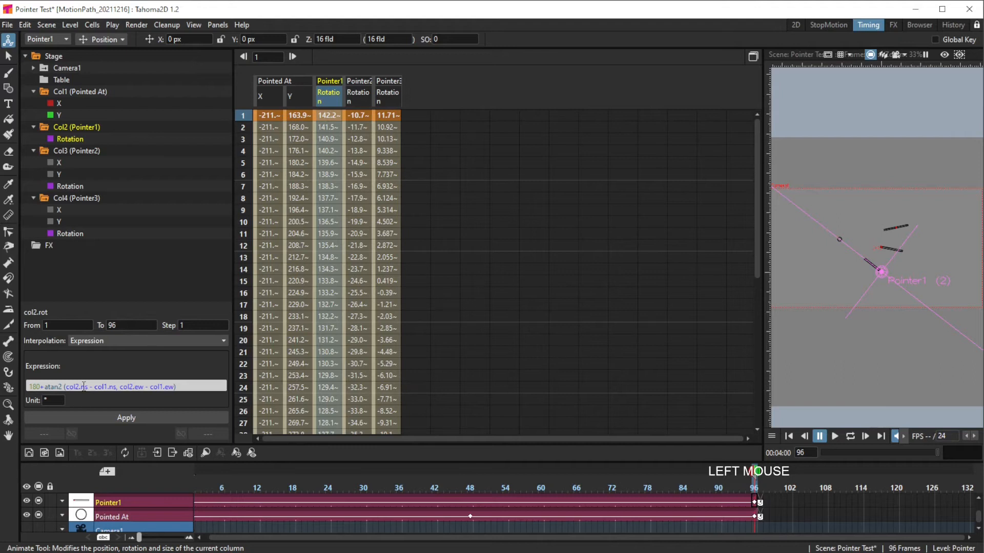
left_click(133, 383)
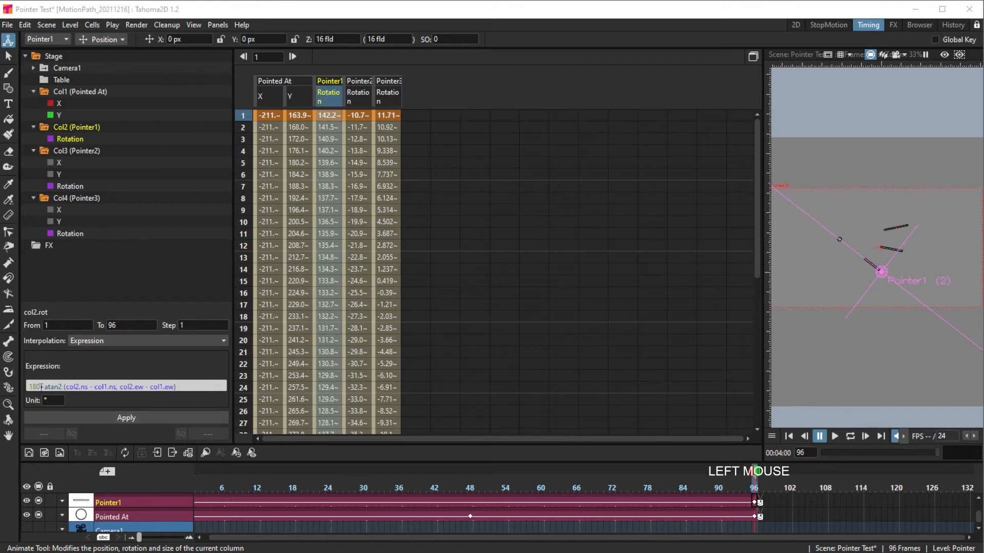
left_click_drag(31, 386, 41, 387)
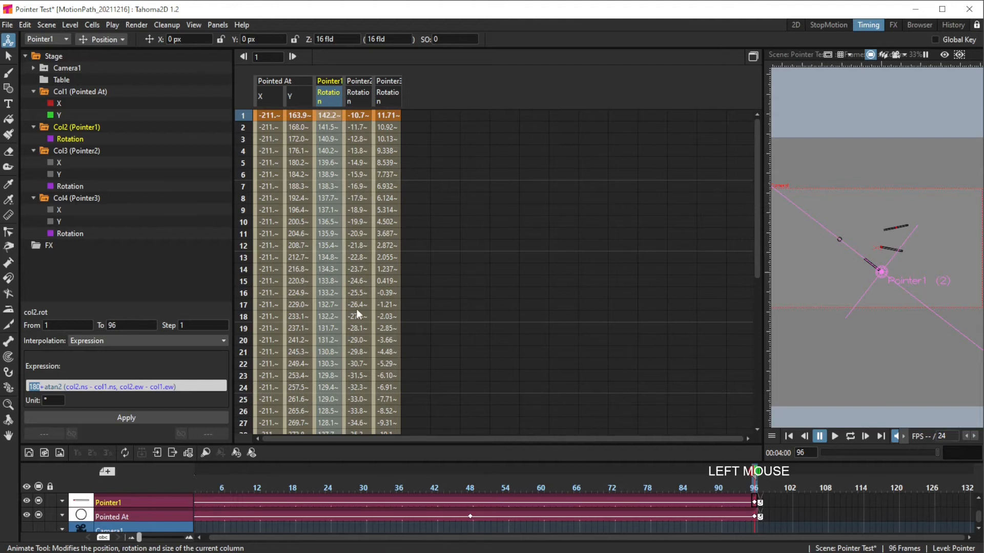
- Return to the 2D room and inspect the pivots and orientation of Pointer2, Pointer3, Pointed At and Pointer1 in the viewer
left_click(795, 25)
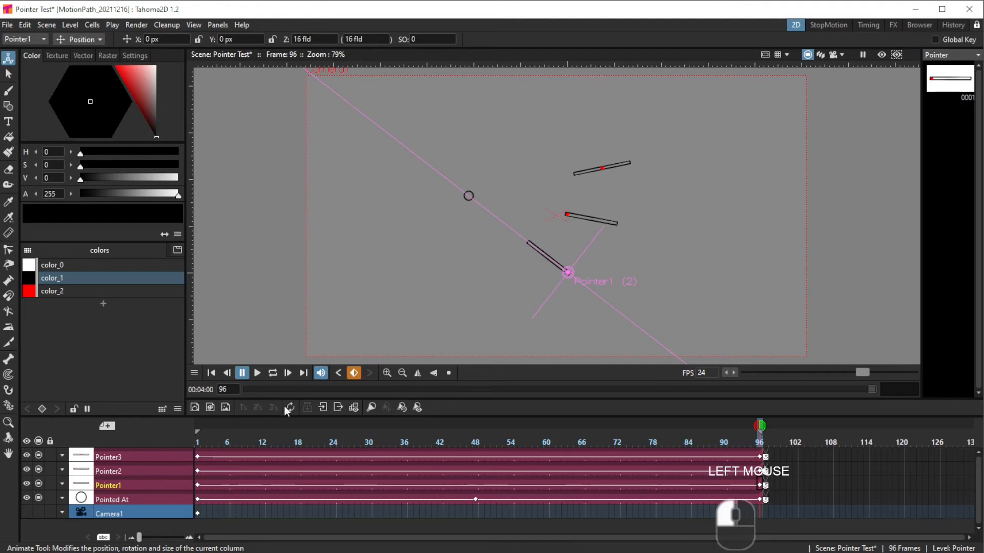
left_click(234, 467)
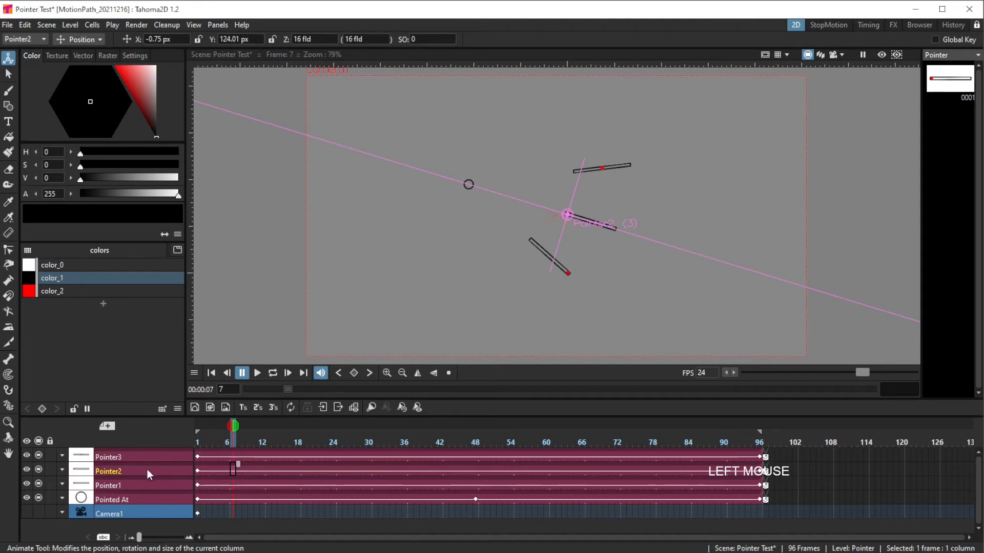
left_click(146, 456)
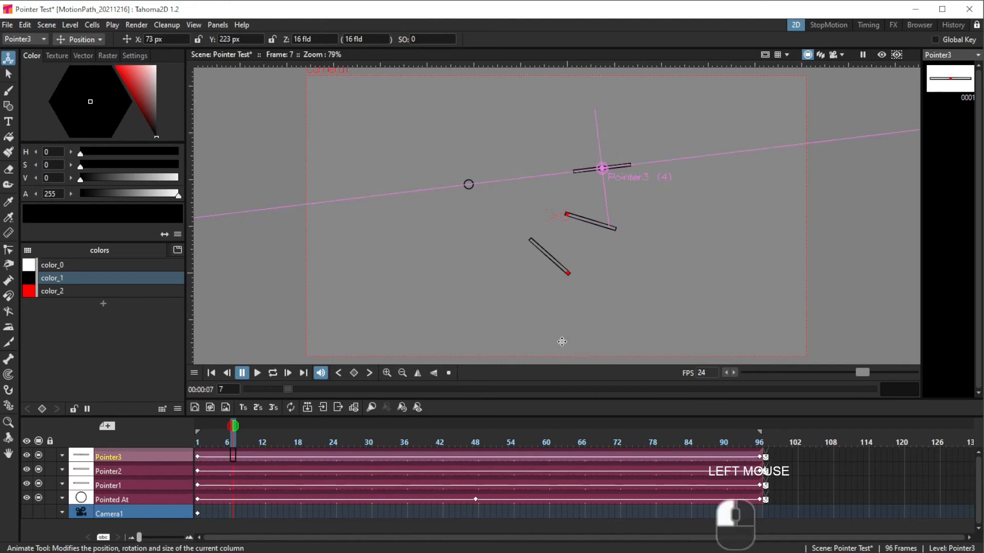
left_click(215, 501)
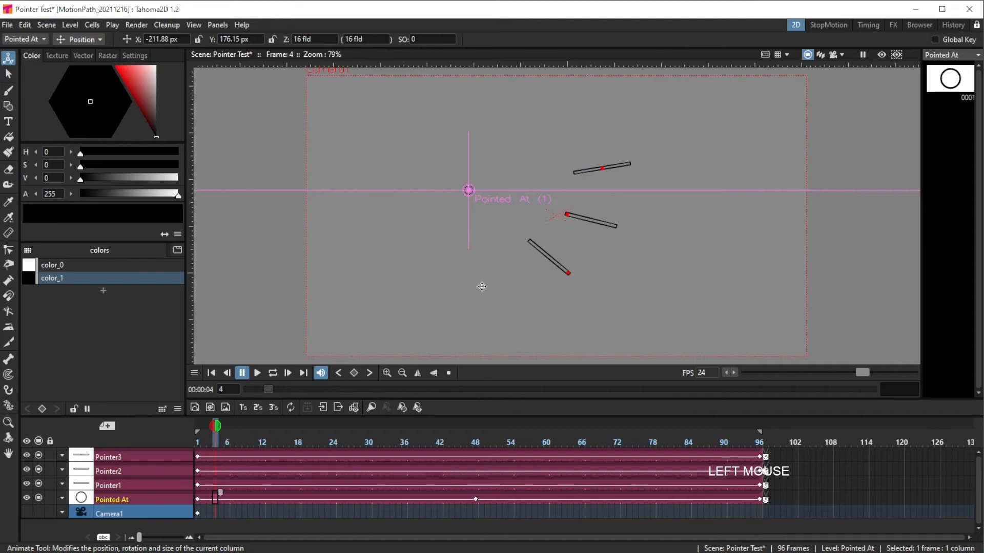
left_click(142, 504)
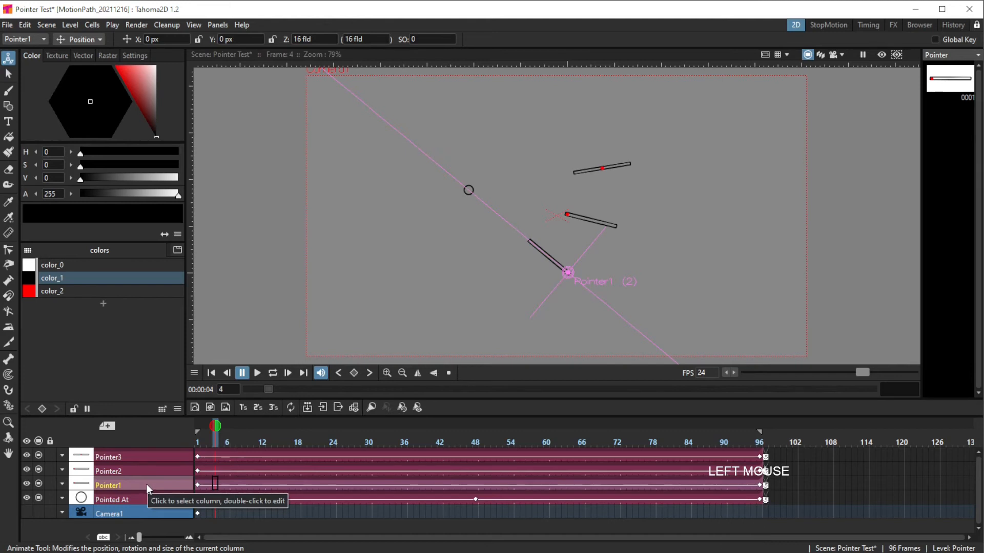
- In the Timing room, compare the rotation expressions of Pointer2, Pointer1 and Pointer3, including their column references and the 180 offset
left_click(133, 469)
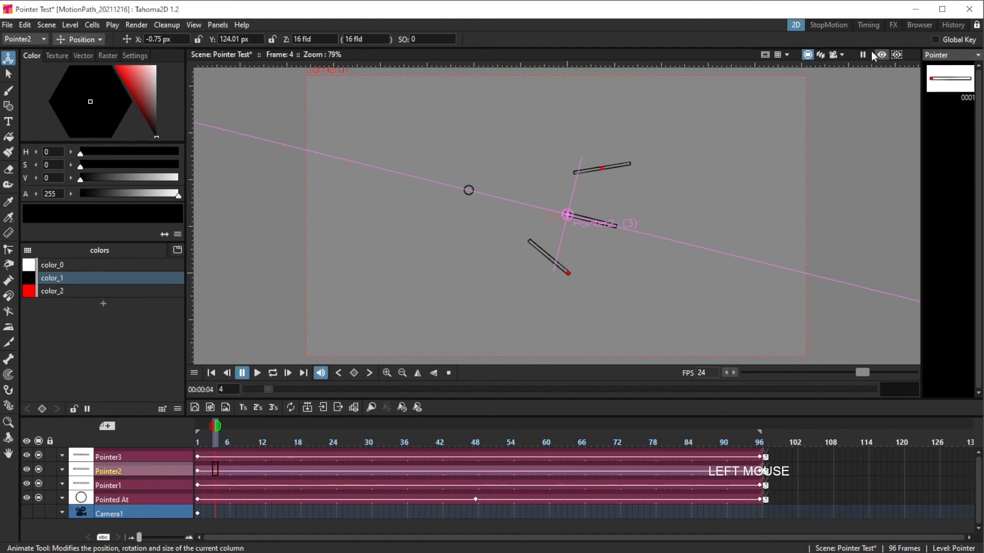
left_click(866, 25)
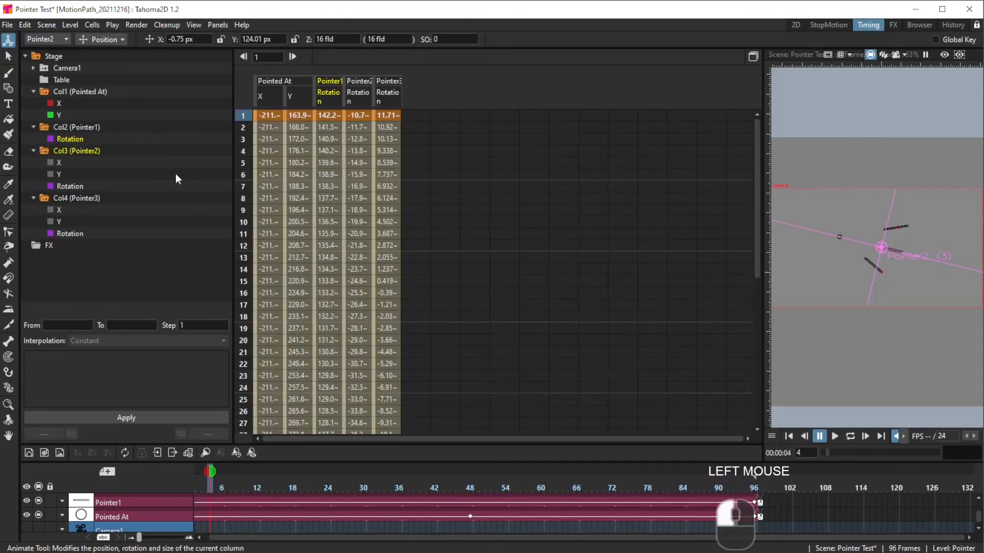
left_click(357, 98)
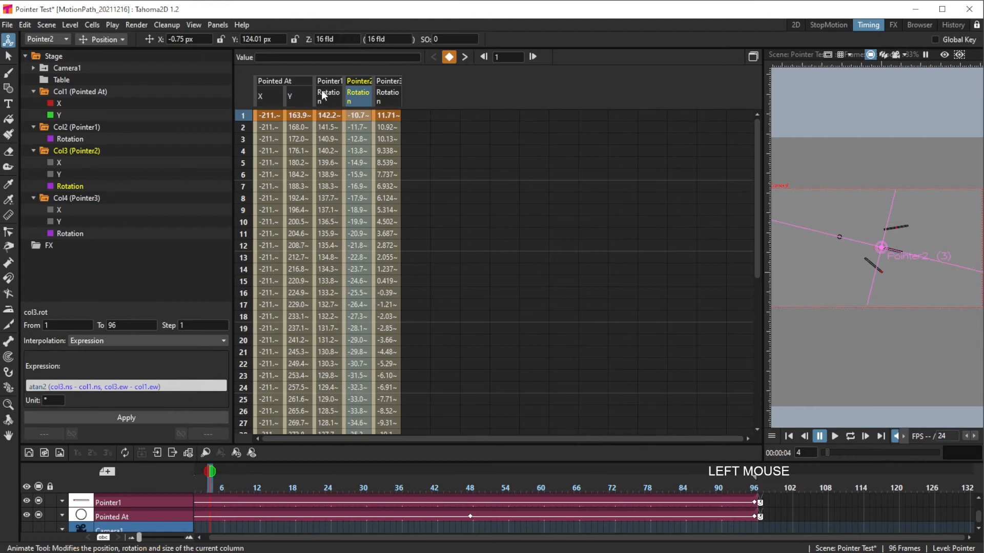
left_click(332, 105)
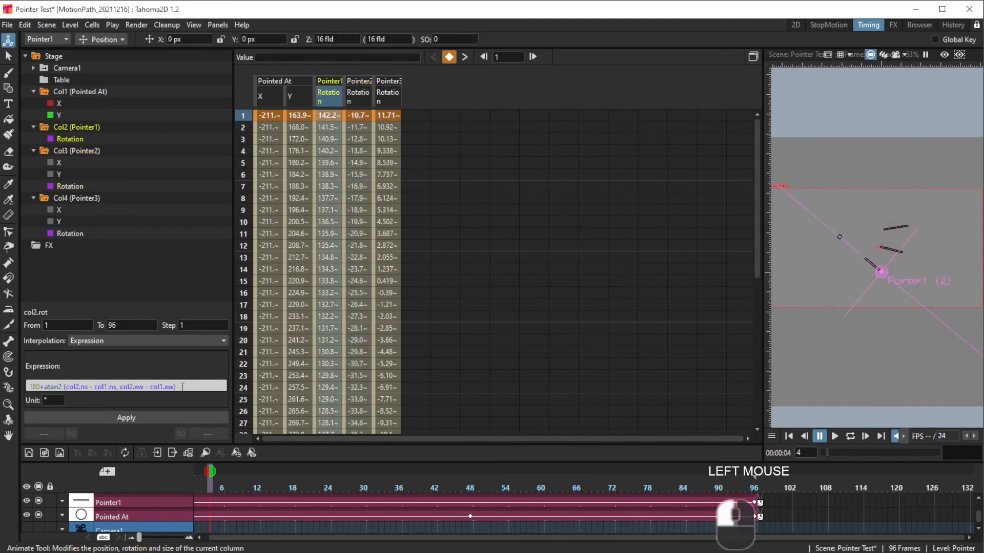
left_click(361, 103)
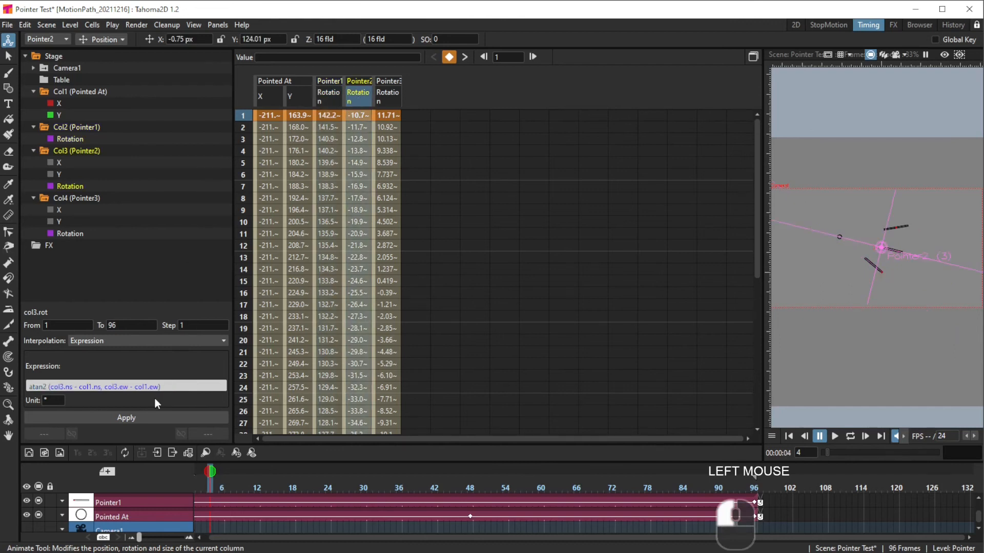
left_click(388, 100)
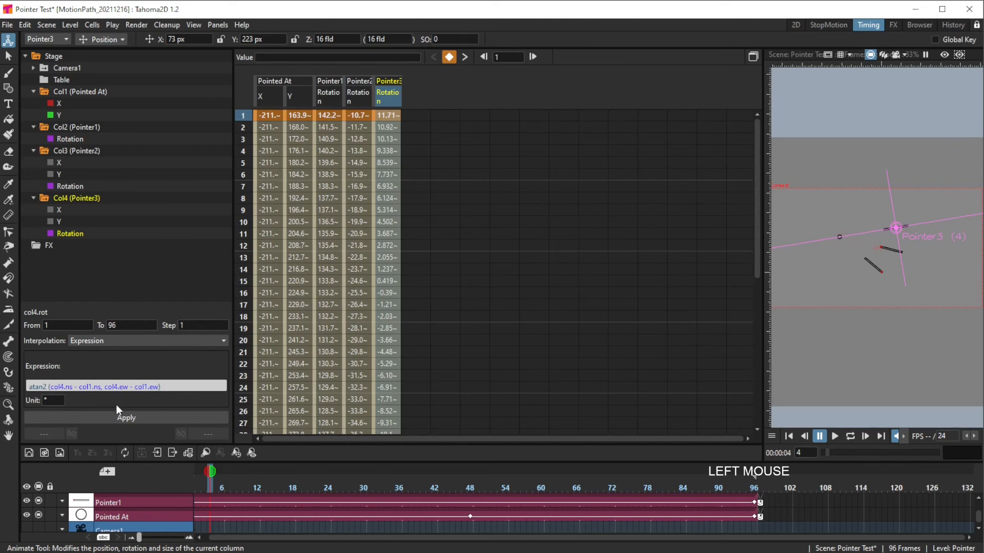
left_click(102, 414)
- Return to the 2D room, select the Pointed At column at frame 2, loop the animation to watch the pointers, and stop playback
left_click(798, 26)
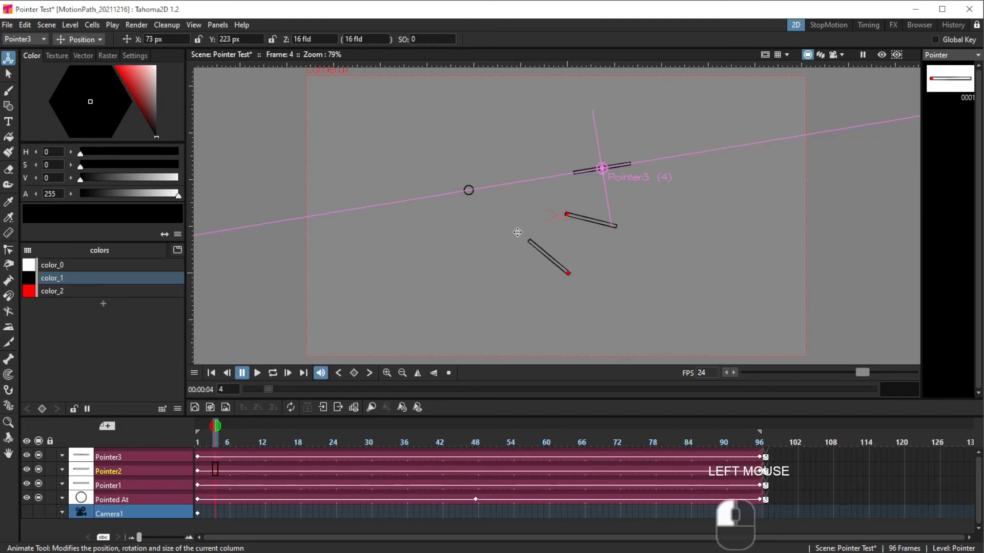
left_click(204, 499)
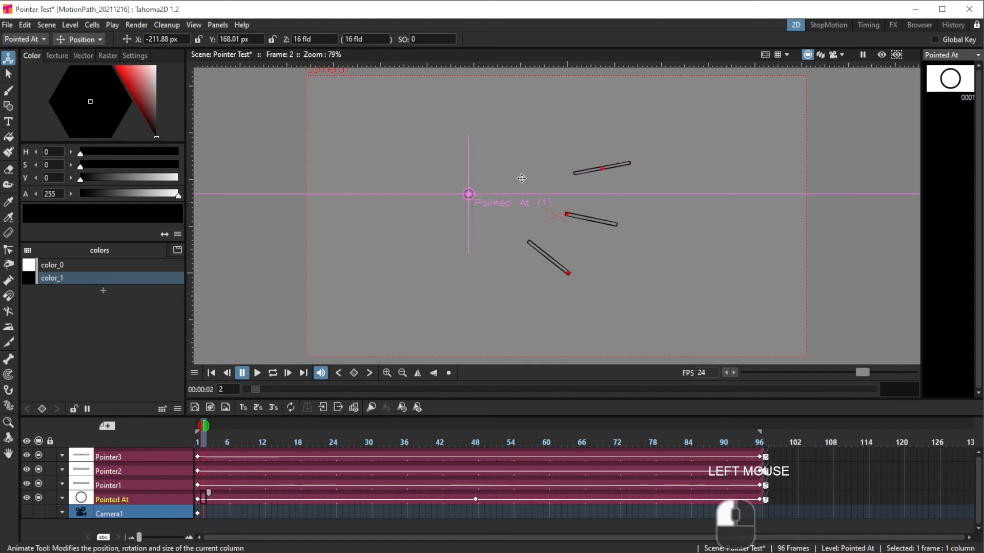
left_click(272, 373)
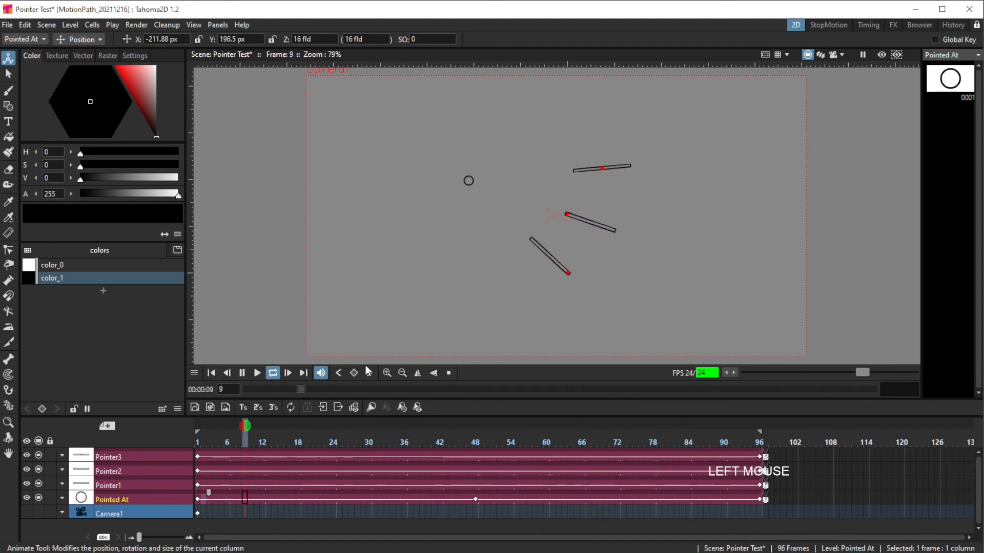
left_click(271, 374)
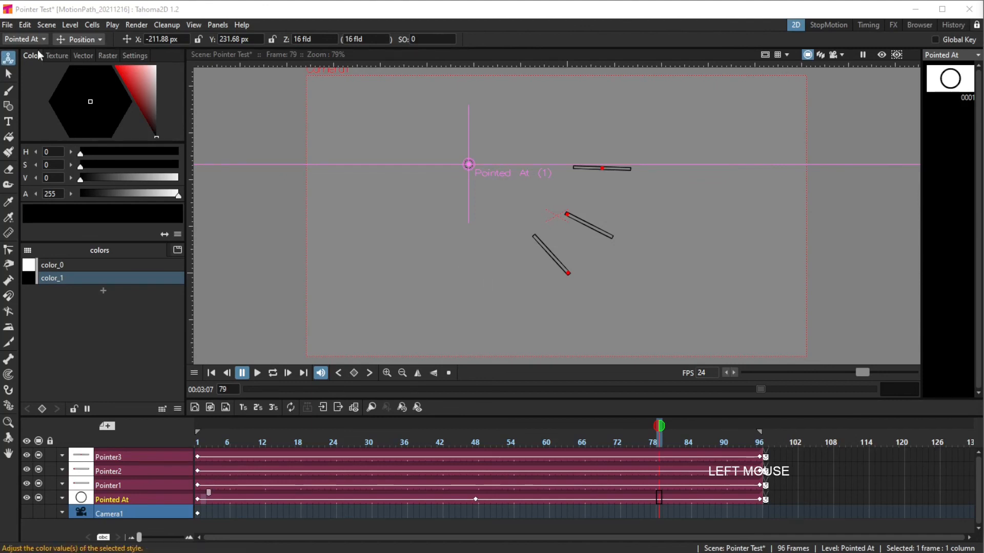
- Switch the Animate tool to Center mode and check the center point of the Pointed At circle
left_click(71, 38)
left_click(75, 114)
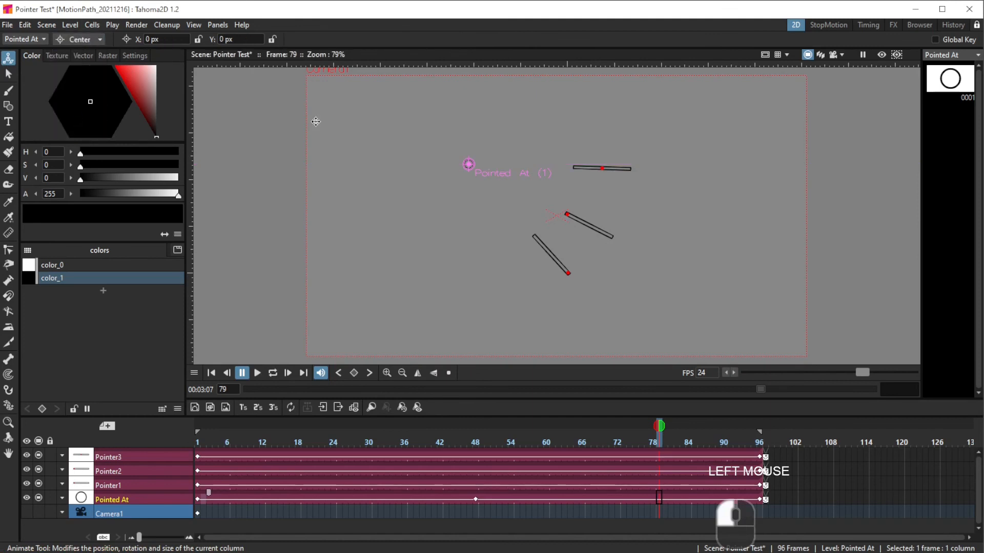
left_click(470, 164)
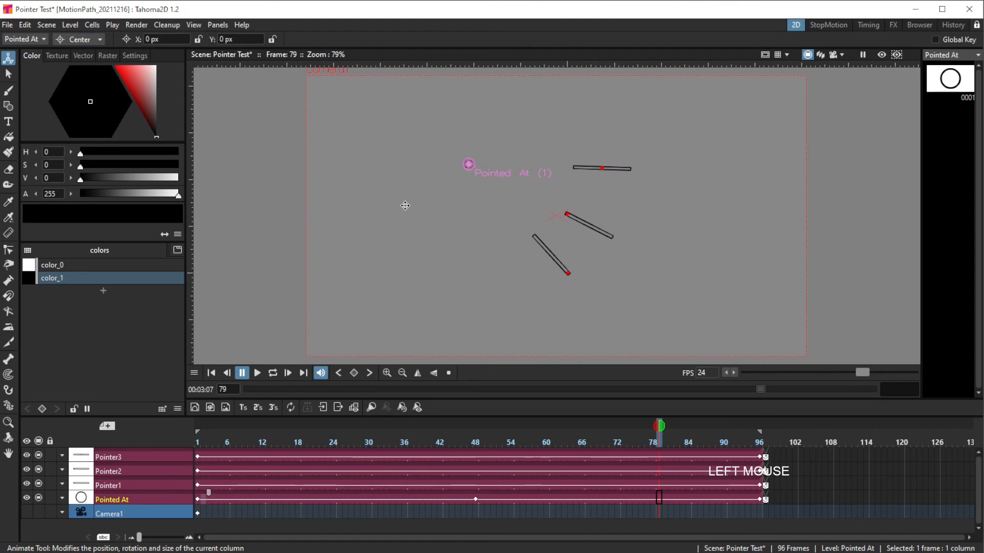
- Check the center points of Pointer1, Pointer2 and Pointer3, and play the animation in a loop to watch them pivot
left_click(158, 487)
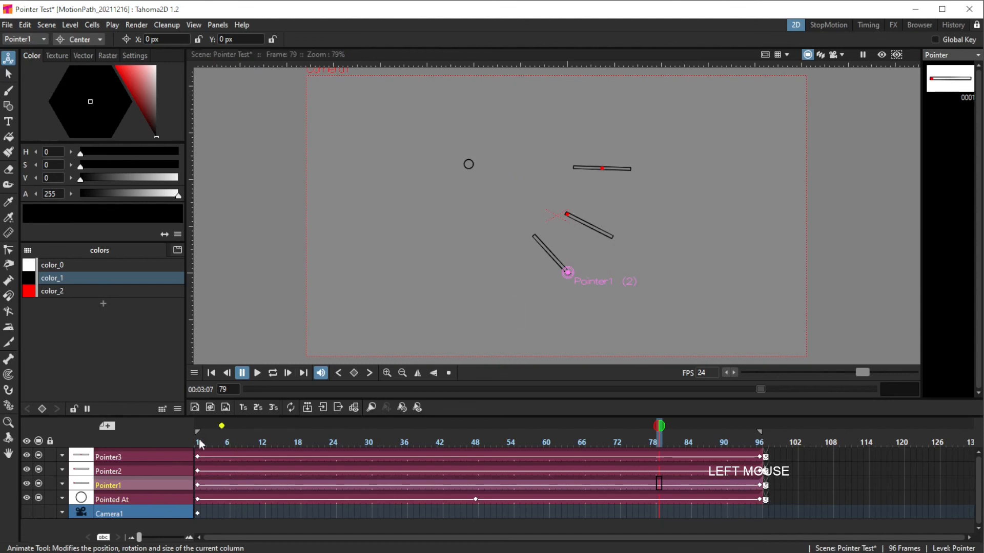
left_click(162, 474)
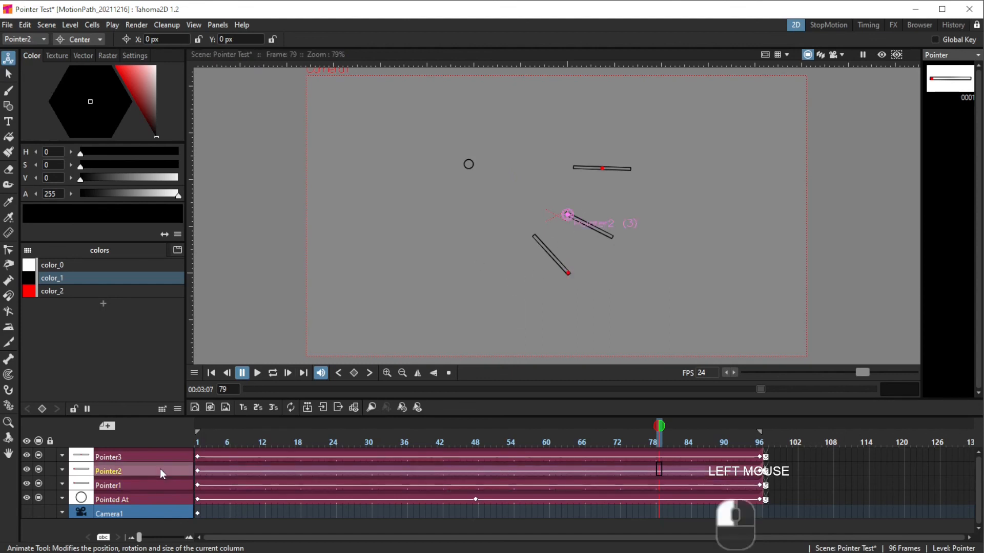
left_click(164, 456)
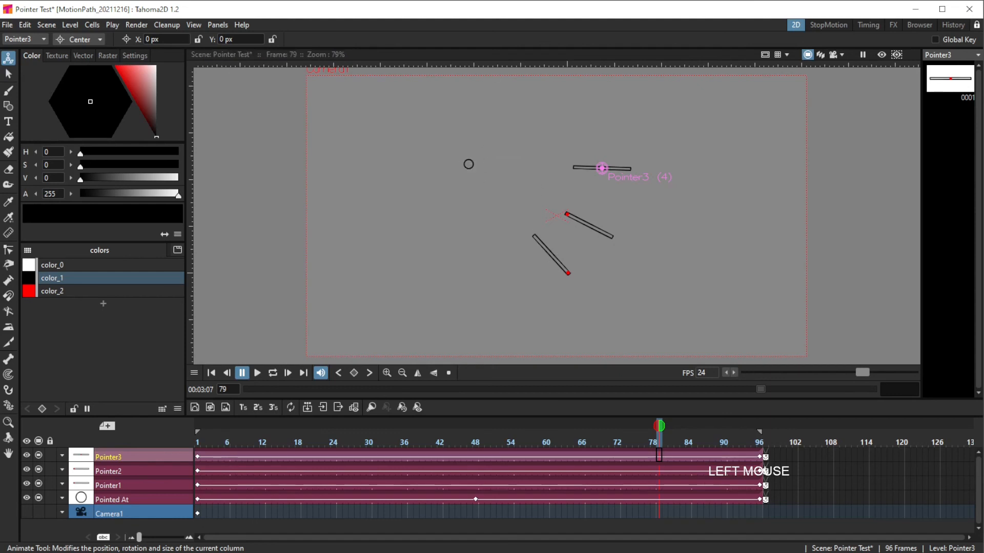
left_click(272, 373)
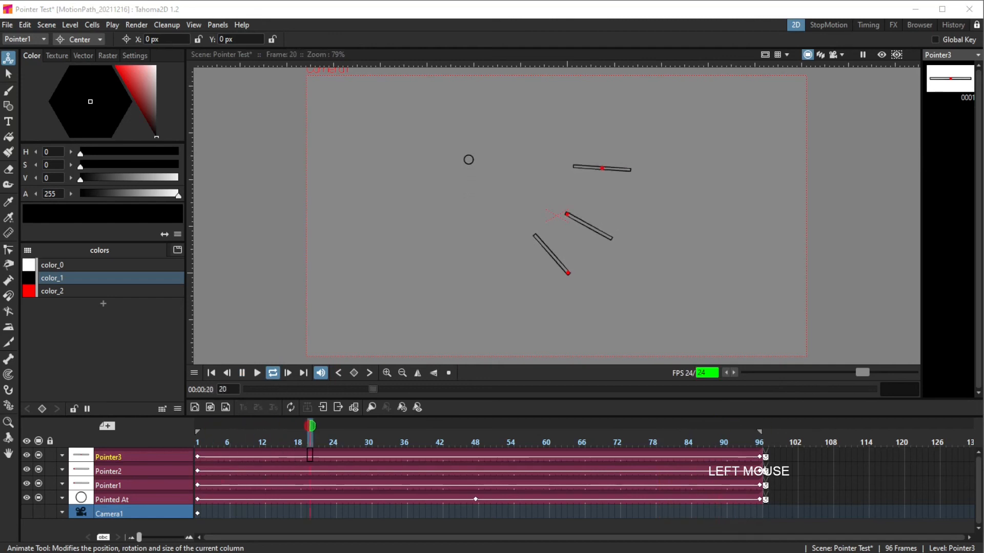